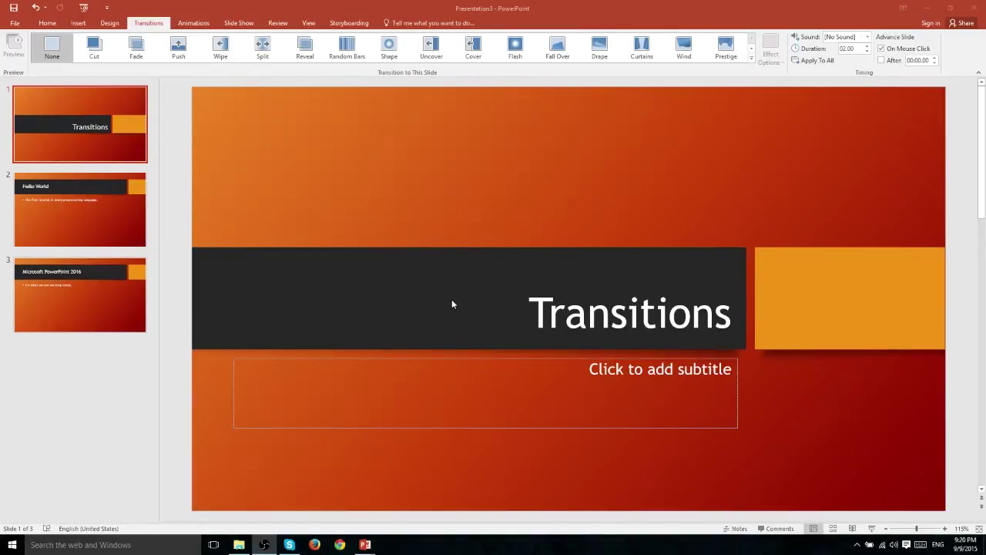
# Apply the Cut transition to slide 2 from the full transitions gallery
pyautogui.click(752, 58)
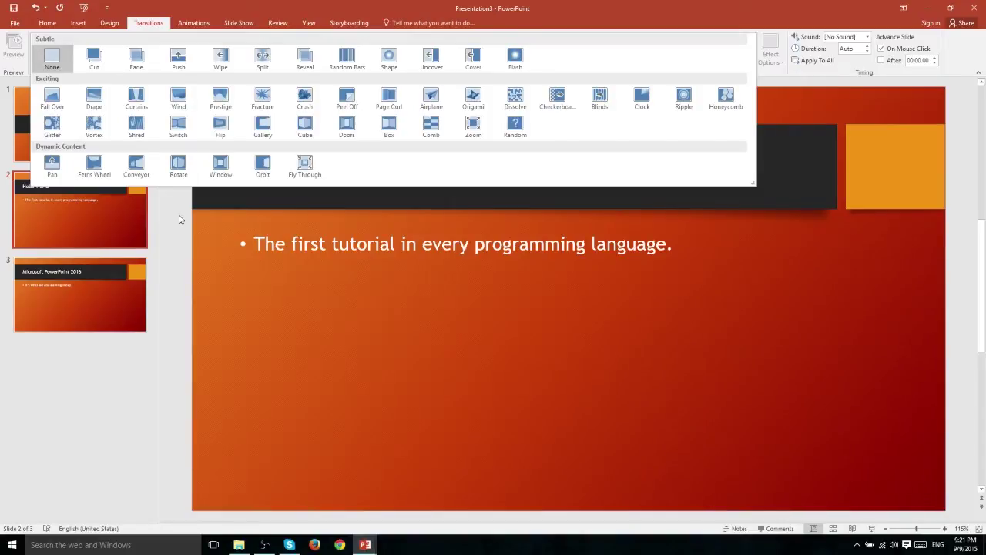
pyautogui.click(86, 48)
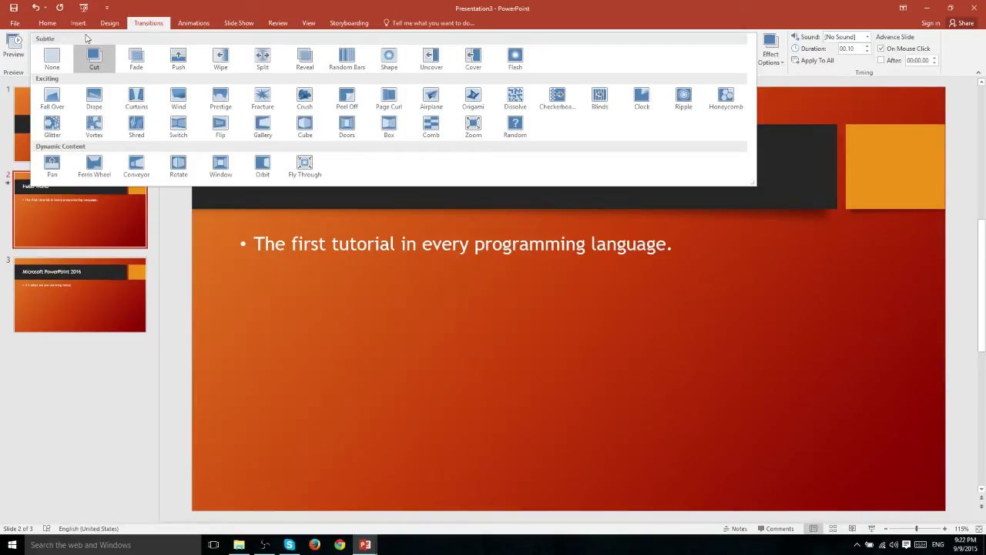
# Switch slide 2 to the Fade transition, preview it, and view slides 1 and 2
pyautogui.click(136, 62)
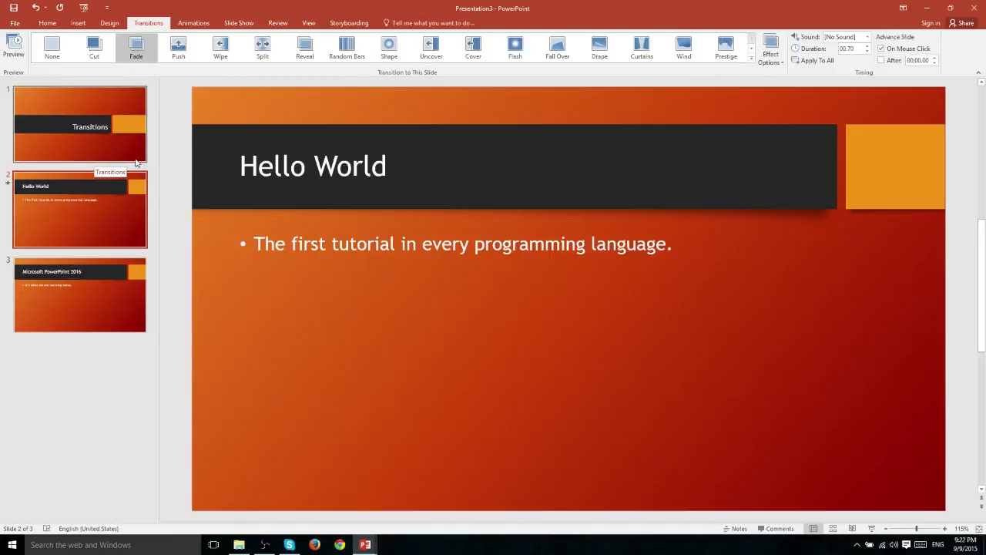
pyautogui.click(13, 46)
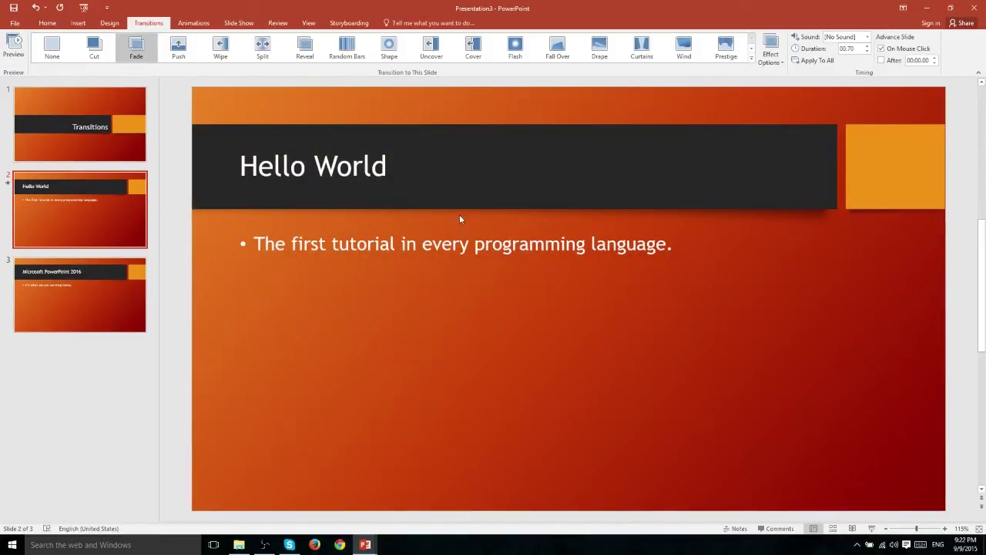
pyautogui.click(115, 132)
pyautogui.click(111, 205)
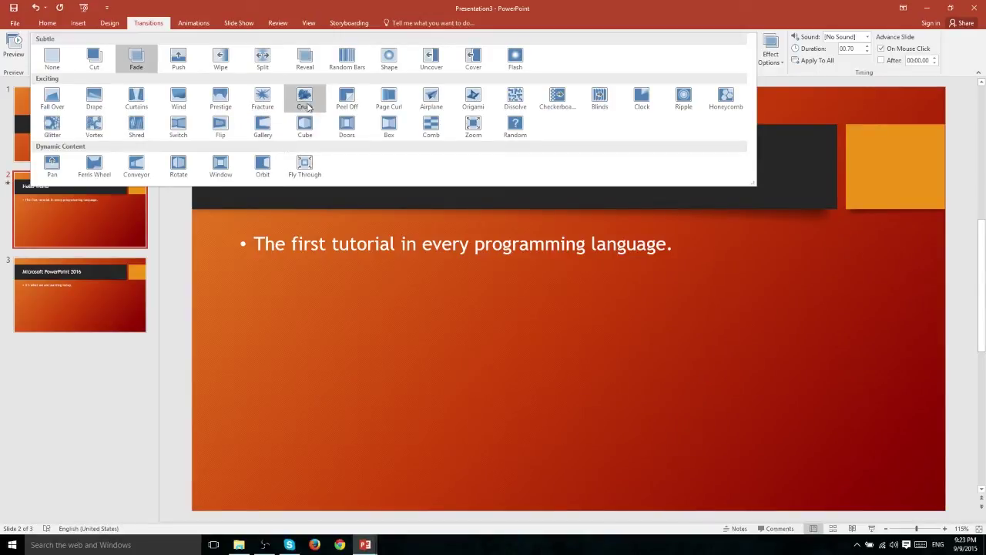
# Try the Fracture and Conveyor transitions on slide 2, then undo Conveyor
pyautogui.click(262, 100)
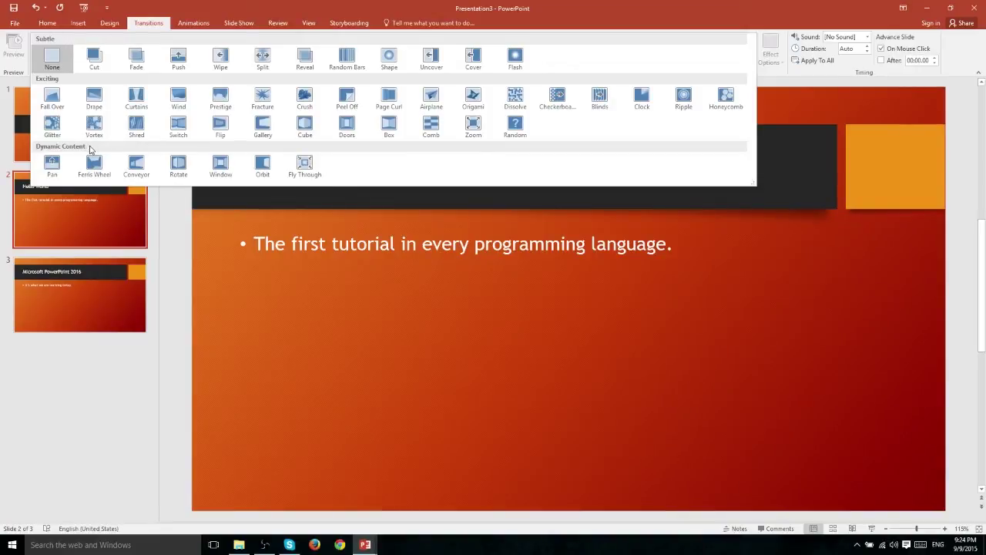
pyautogui.click(133, 173)
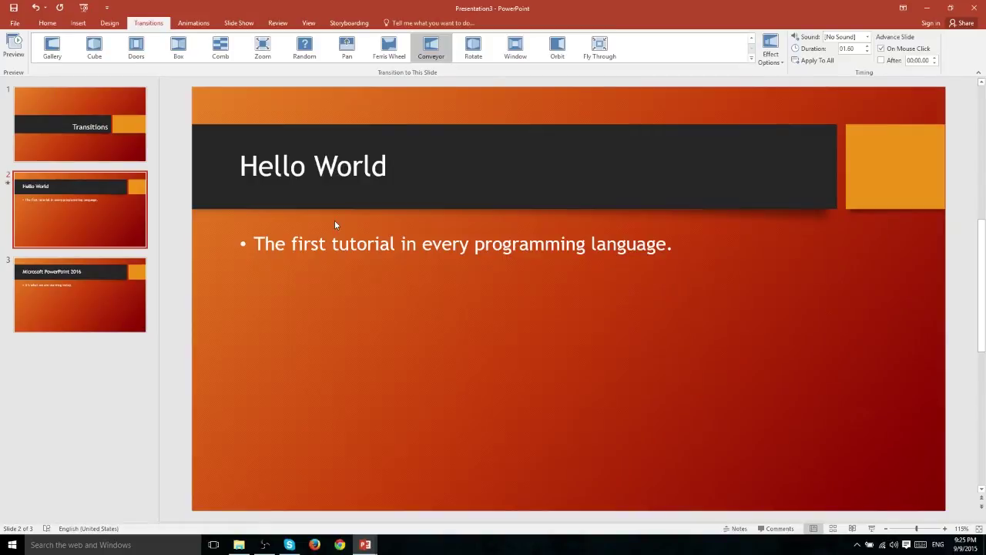
pyautogui.hotkey('ctrl', 'z')
pyautogui.click(752, 60)
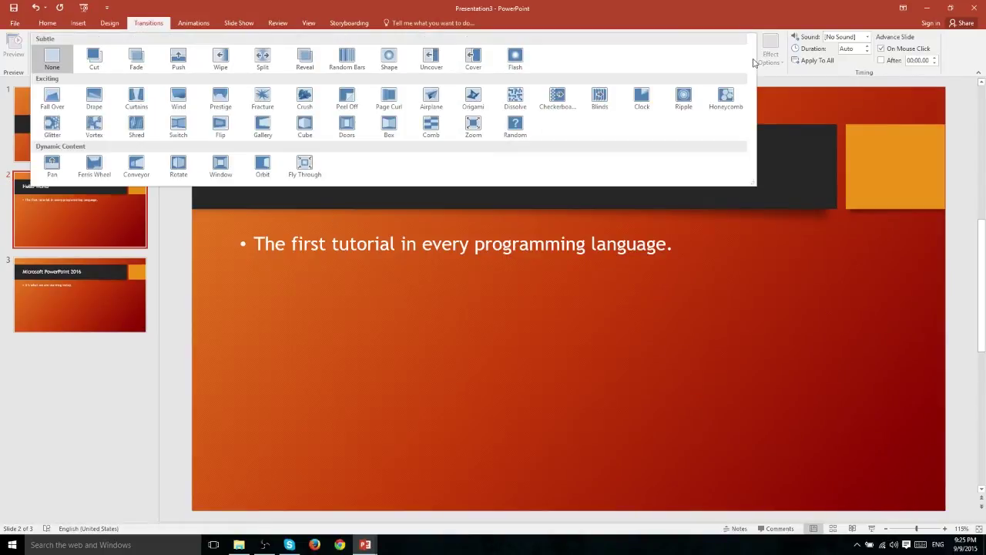
# Audition Wipe, Cover, Origami and Honeycomb on slide 2, leaving Honeycomb at 04.40 duration
pyautogui.click(229, 59)
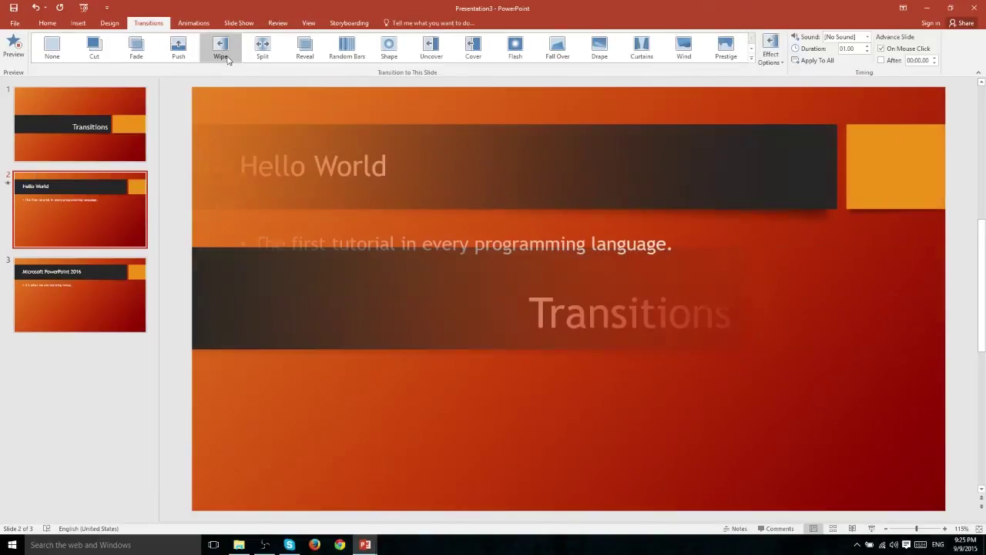
pyautogui.click(469, 46)
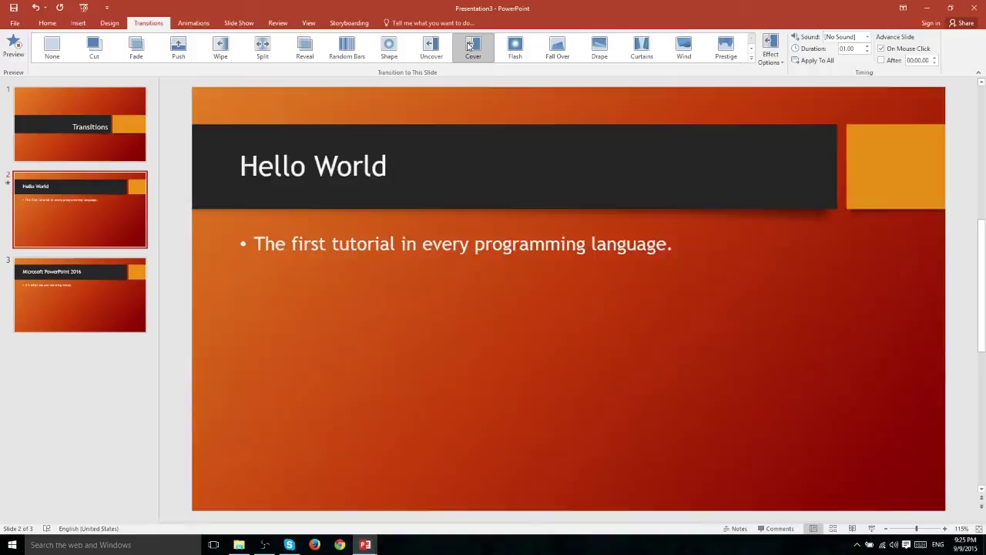
pyautogui.click(751, 59)
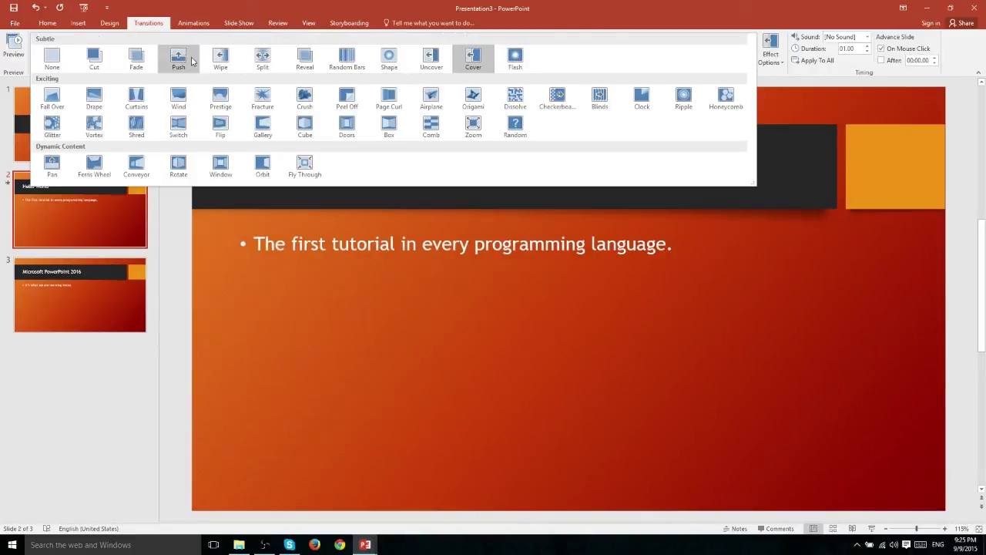
pyautogui.click(473, 97)
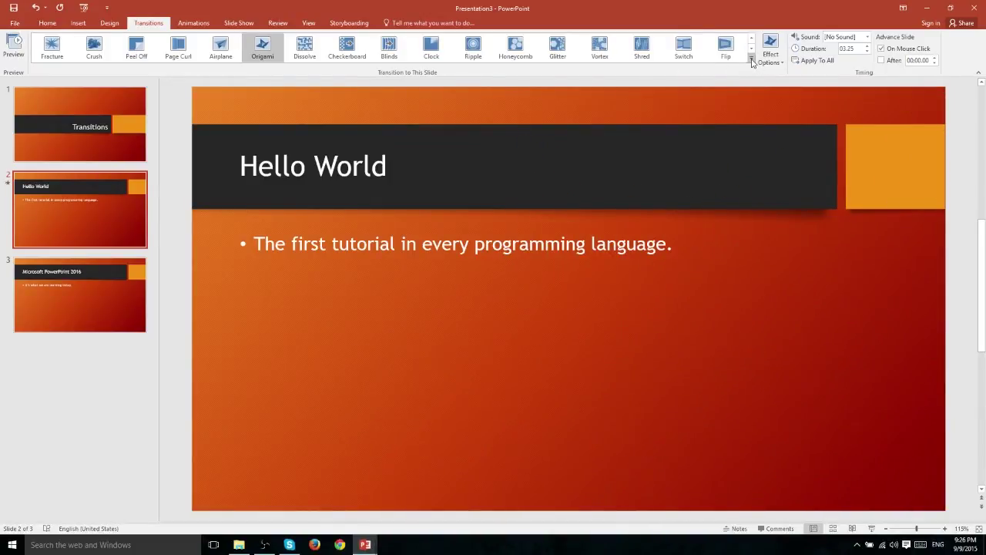
pyautogui.click(752, 61)
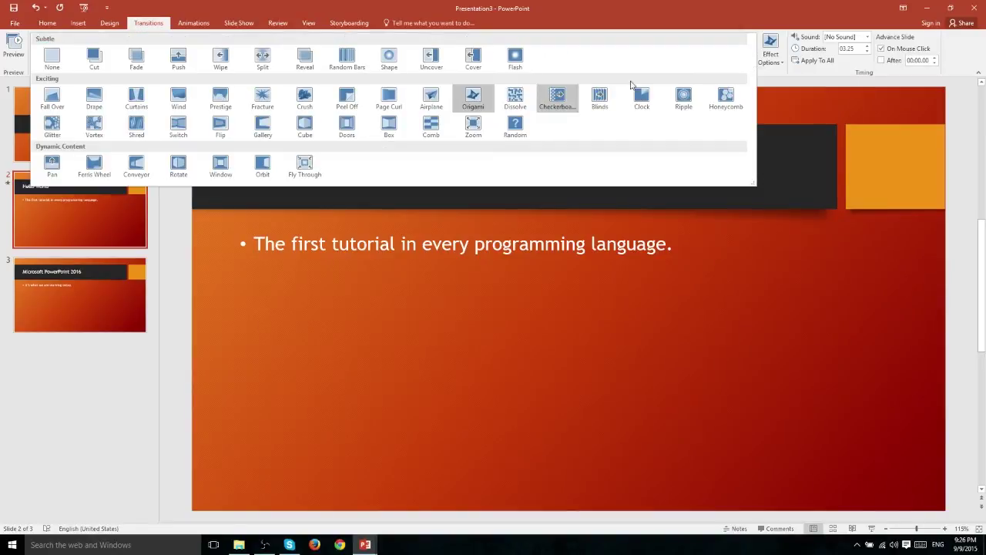
pyautogui.click(731, 94)
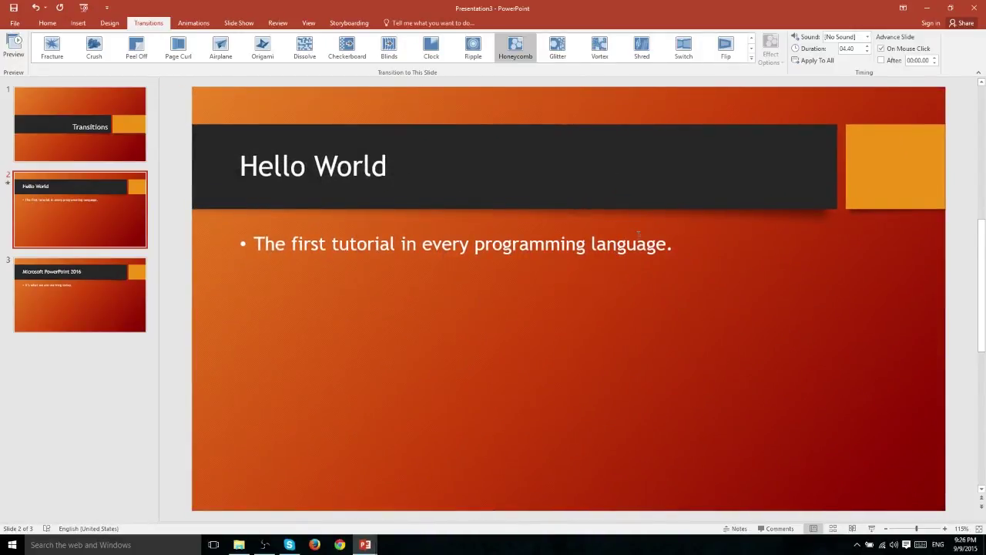
pyautogui.click(752, 58)
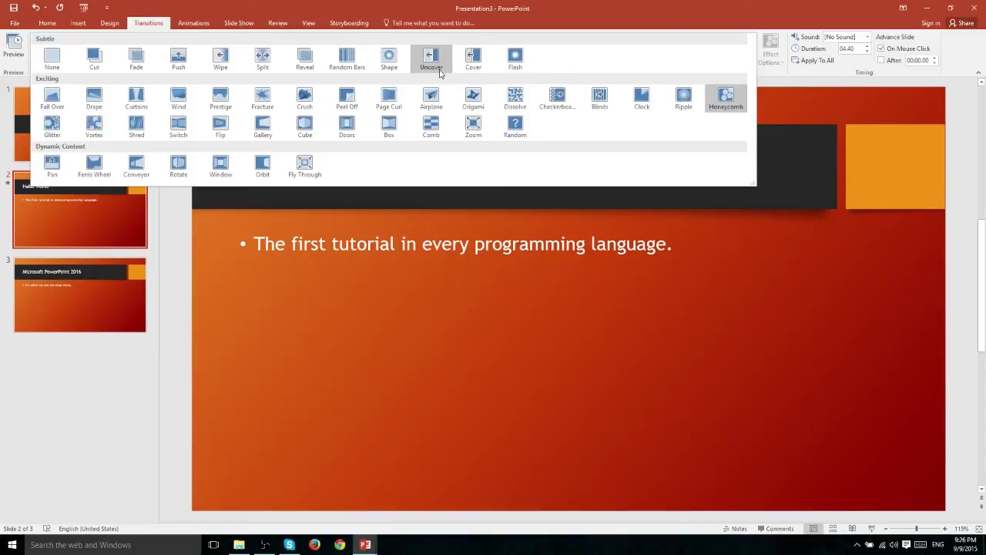
# Apply the Shape transition to slide 2 with the In effect option
pyautogui.click(375, 68)
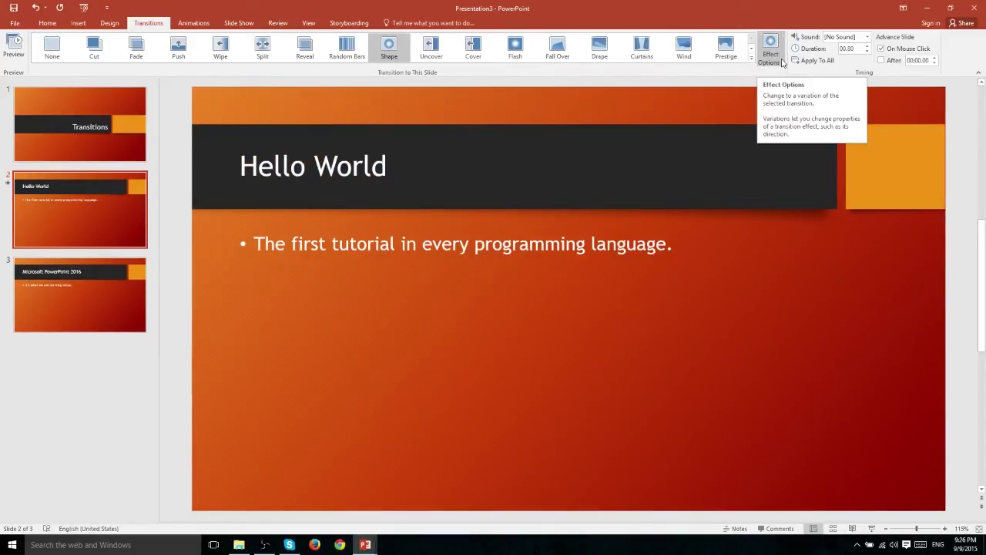
pyautogui.click(782, 61)
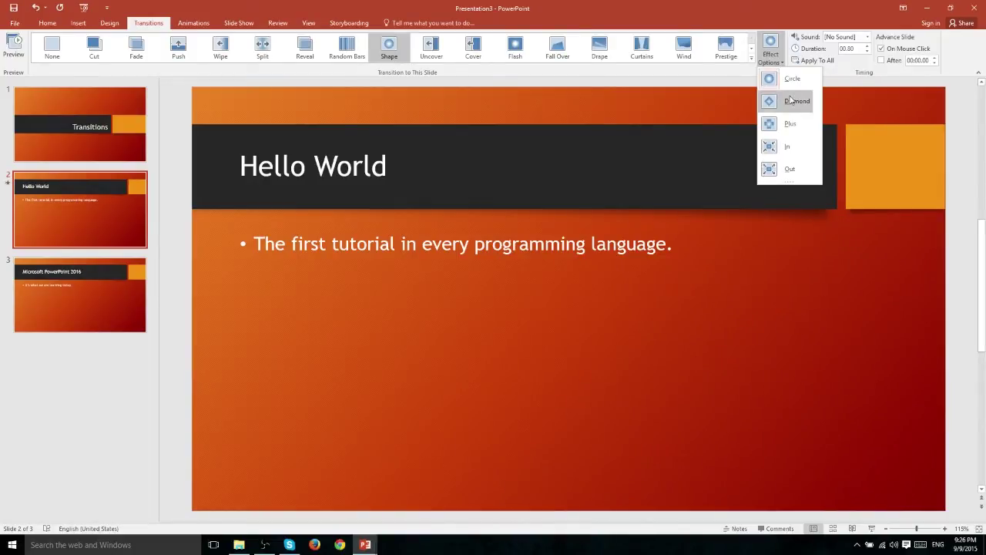
pyautogui.click(798, 148)
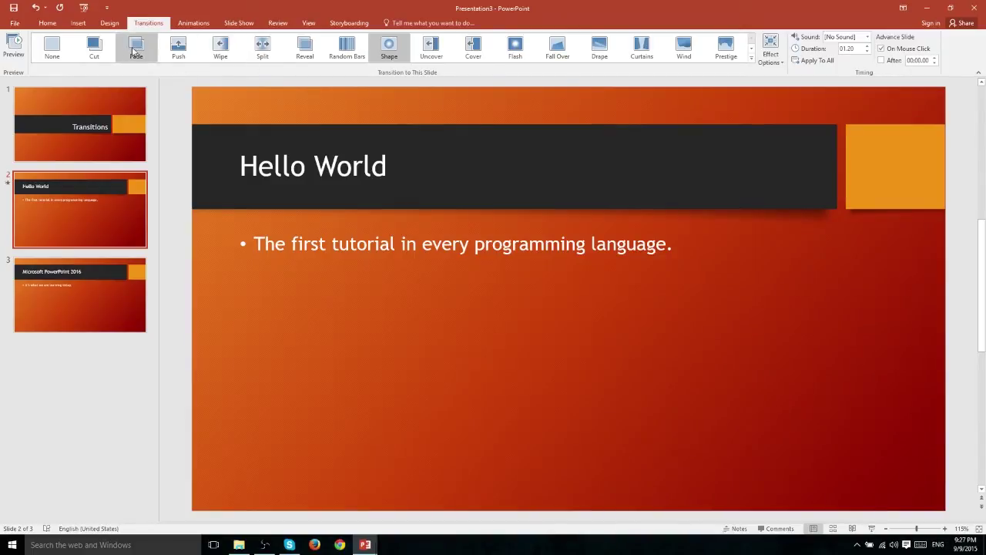
# Try Push, then set slide 2 back to Fade with the Through Black effect
pyautogui.click(166, 49)
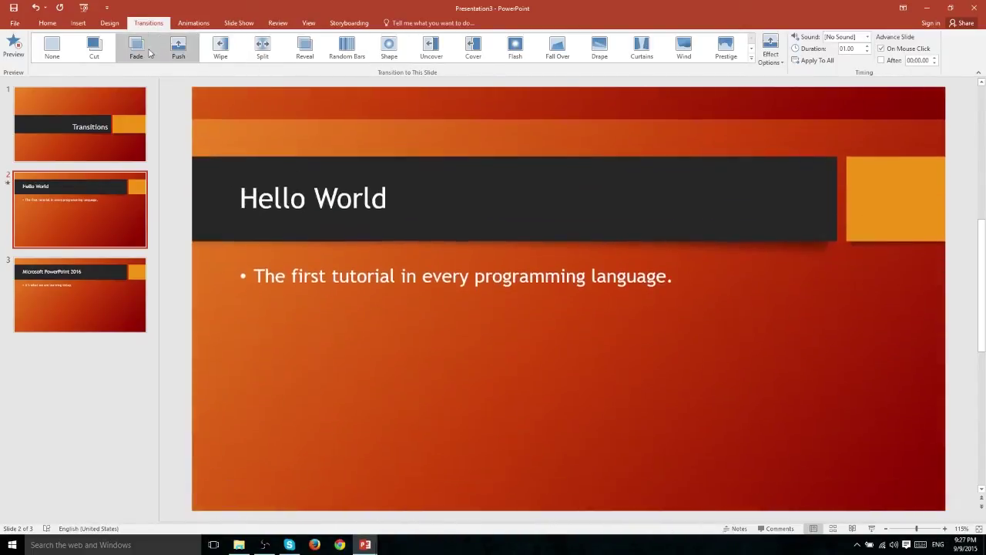
pyautogui.click(135, 48)
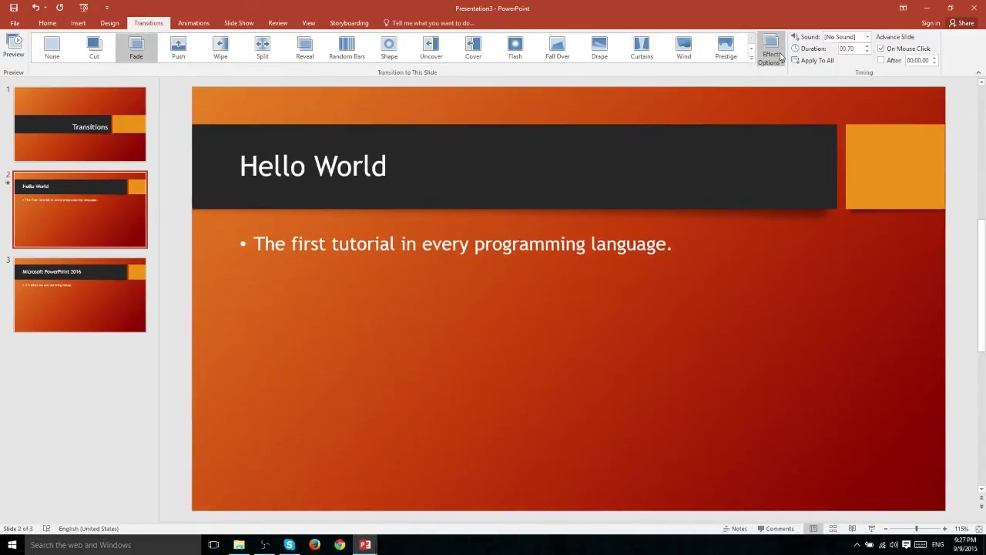
pyautogui.click(780, 64)
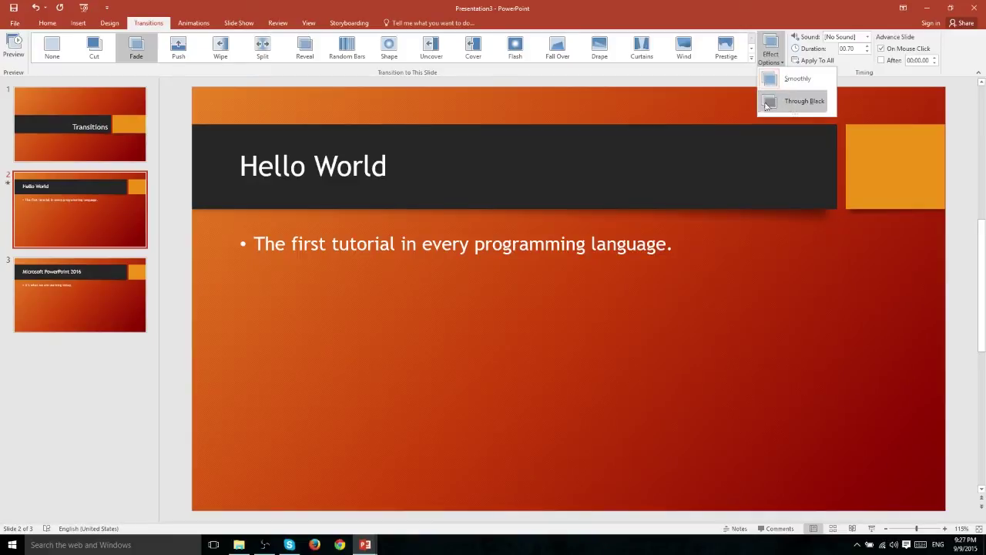
pyautogui.click(787, 103)
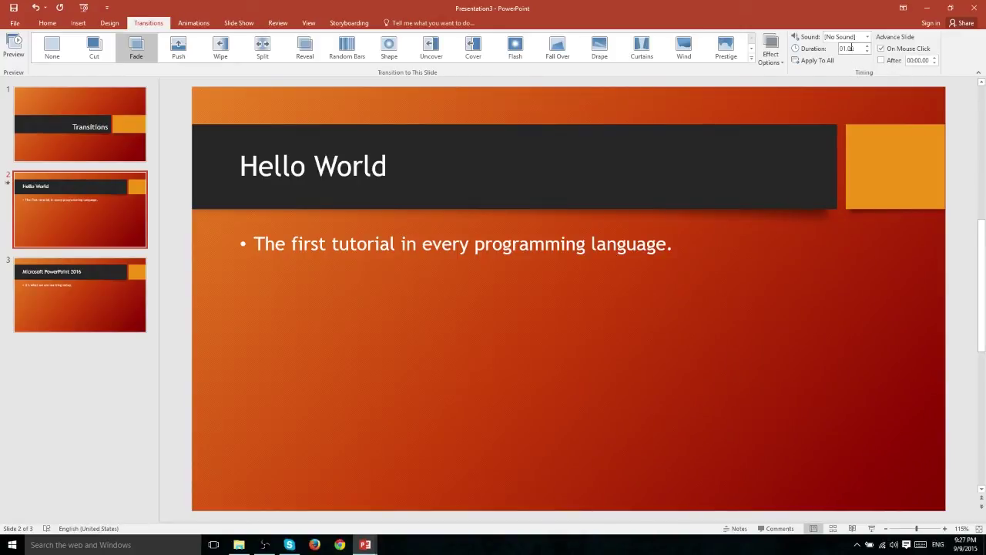
# Give slide 2's Fade a Drum Roll sound and 02.00 duration, previewing the result
pyautogui.click(860, 37)
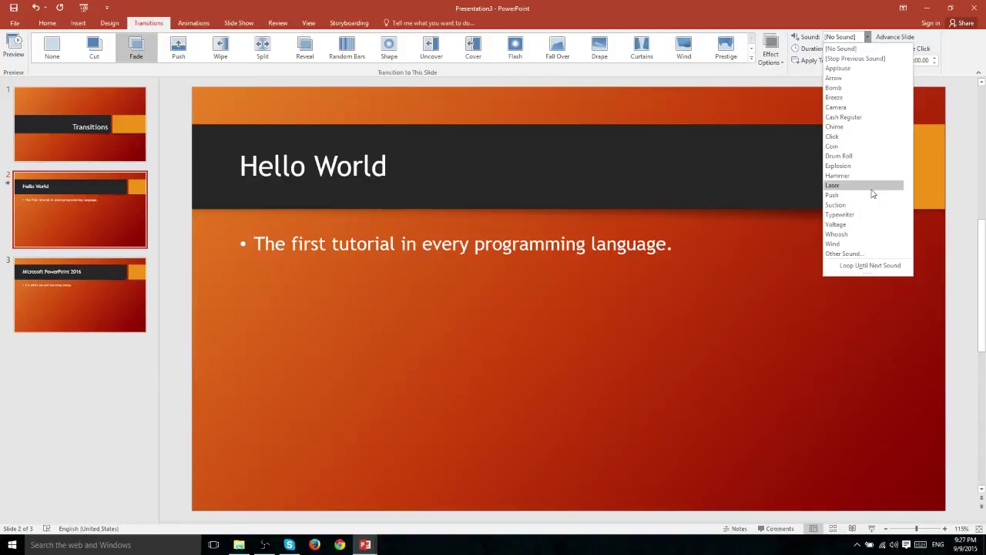
pyautogui.click(855, 156)
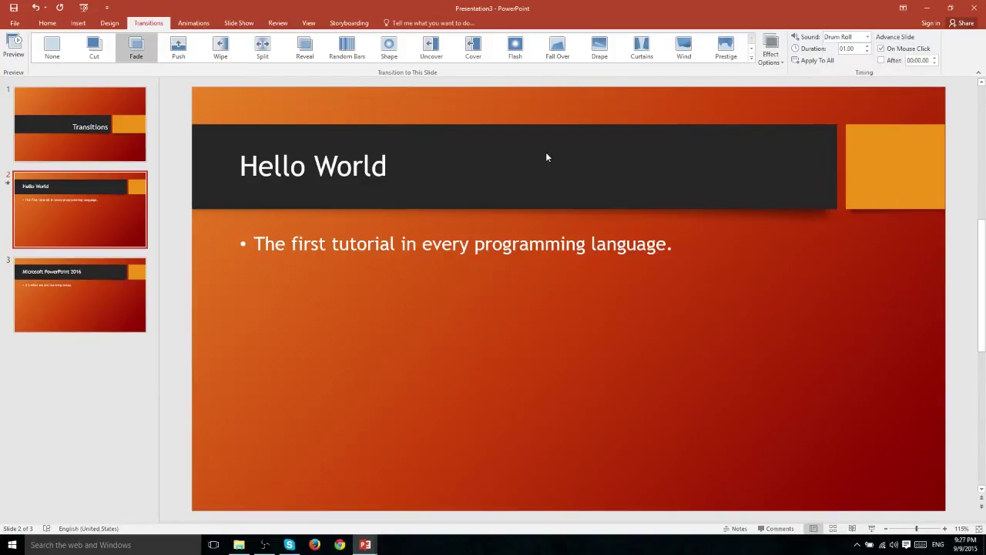
pyautogui.click(14, 45)
pyautogui.click(869, 46)
pyautogui.click(14, 48)
pyautogui.click(770, 58)
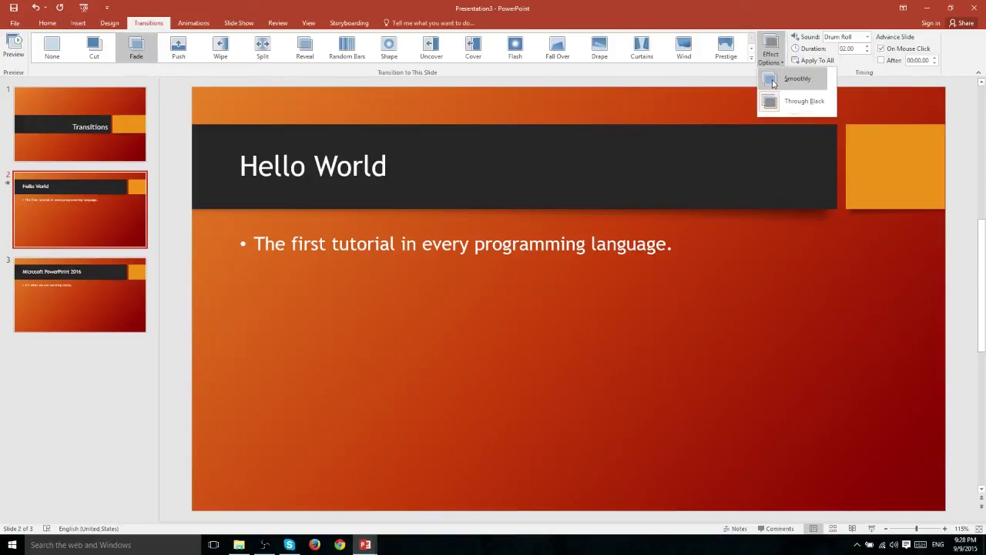
pyautogui.click(770, 59)
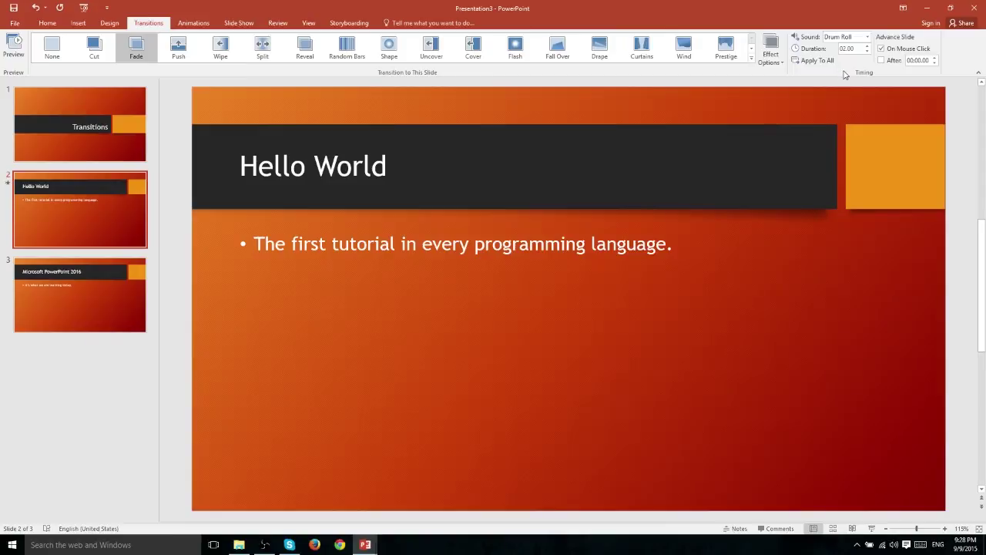
# Tick After so slide 2 also advances automatically, currently at 00:00.00
pyautogui.click(884, 61)
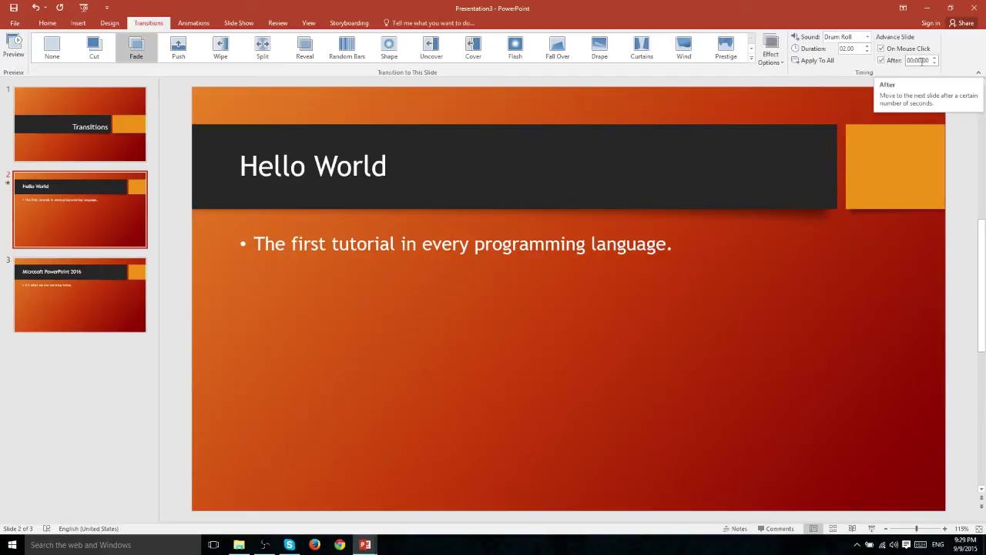